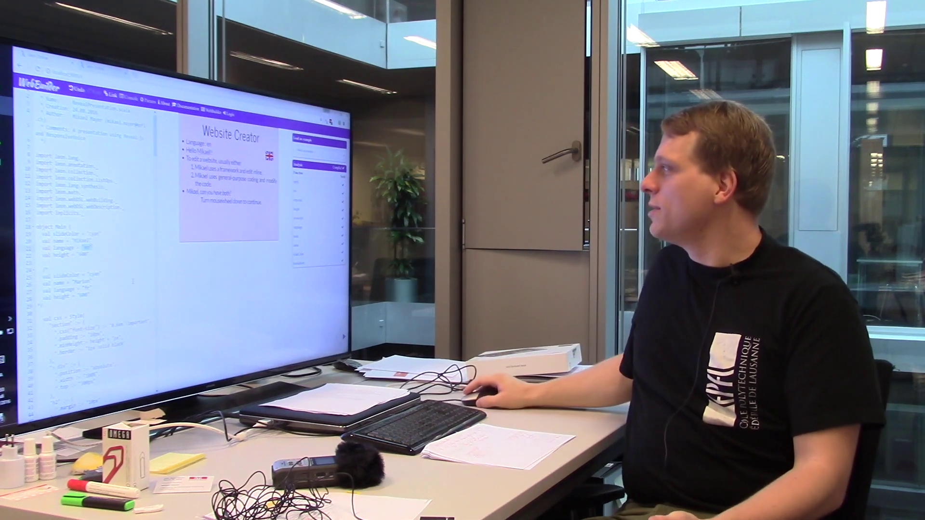
pyautogui.scroll(-1, 229, 177)
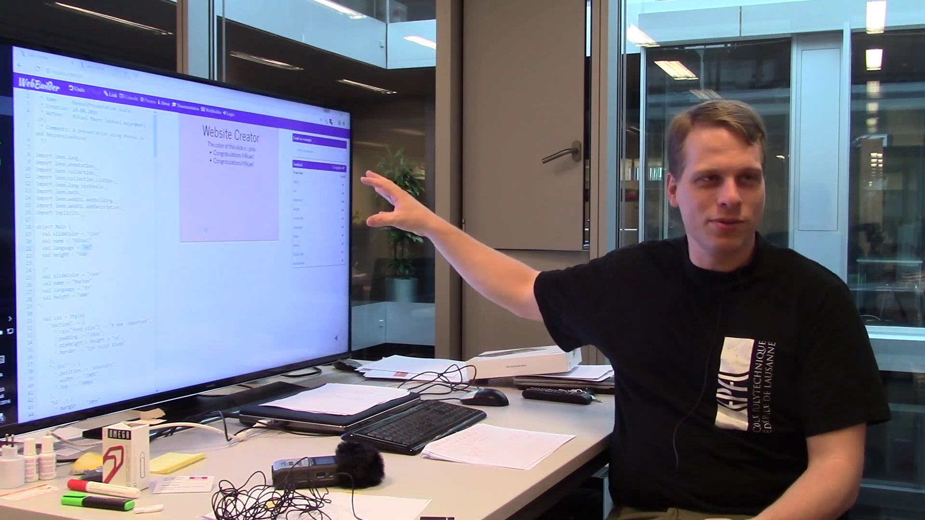